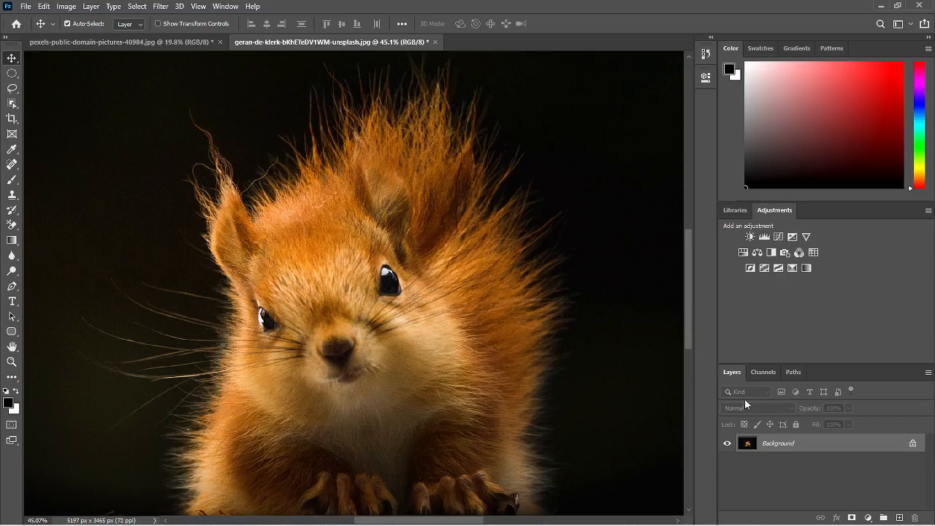
Step: Duplicate the squirrel photo's Background layer and convert the copy to a smart object
key("ctrl+j")
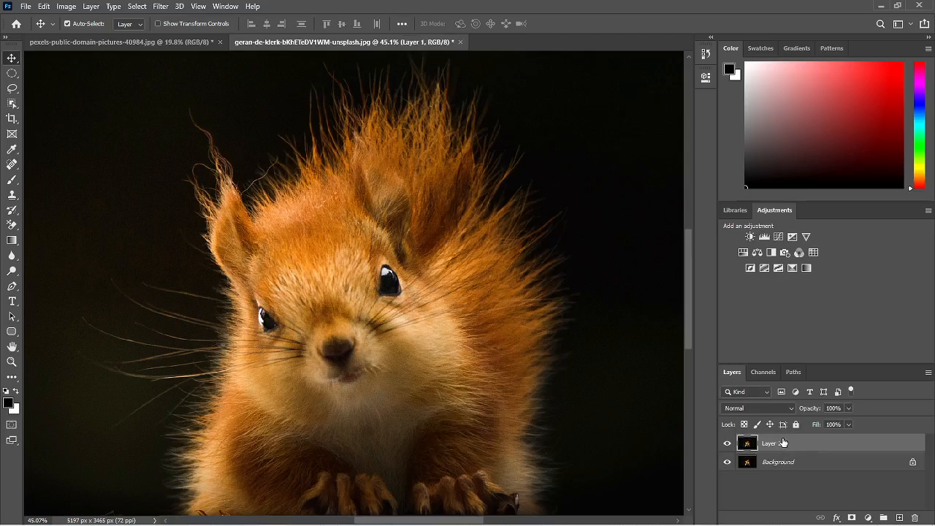
right_click(782, 443)
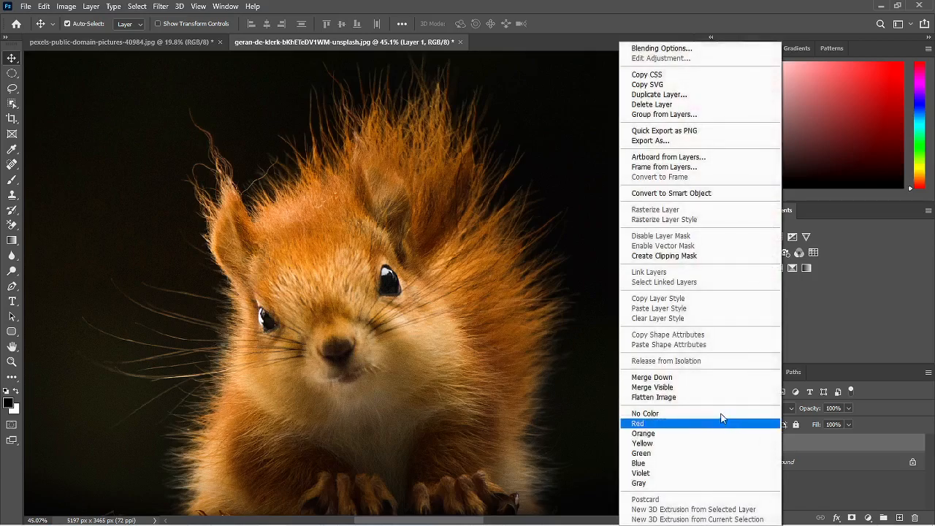
left_click(678, 196)
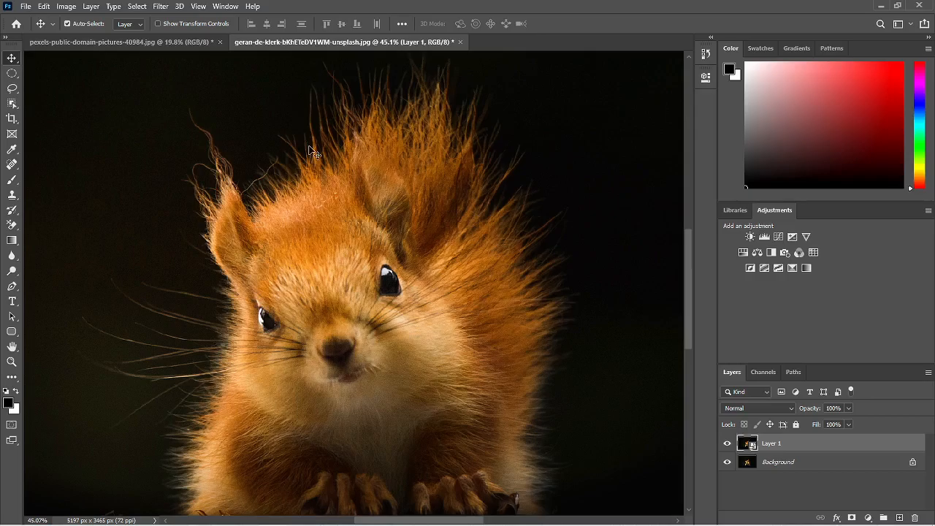
Step: Apply a High Pass filter with a radius of 10 pixels to the smart object layer, previewing lower and higher radii first
left_click(161, 5)
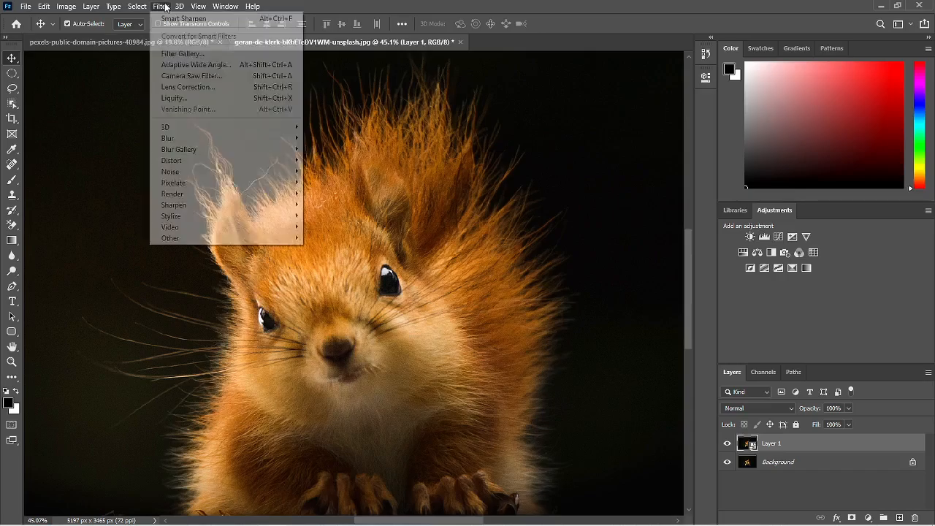
mouse_move(211, 238)
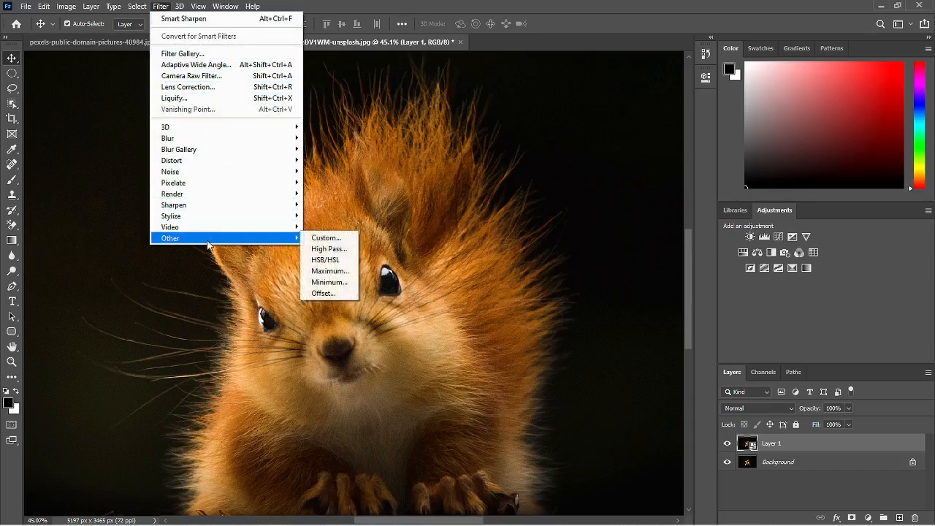
left_click(329, 249)
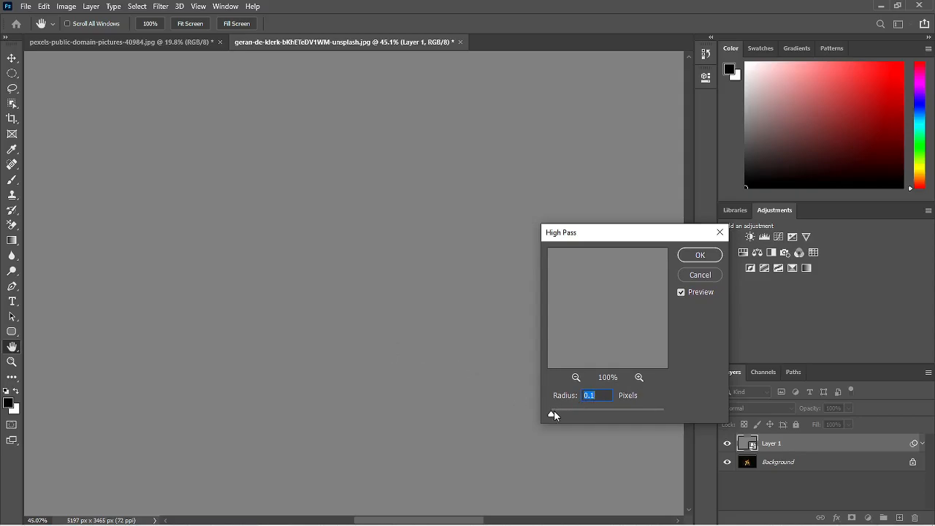
left_click_drag(554, 416, 558, 418)
left_click_drag(558, 417, 563, 418)
left_click_drag(565, 414, 588, 414)
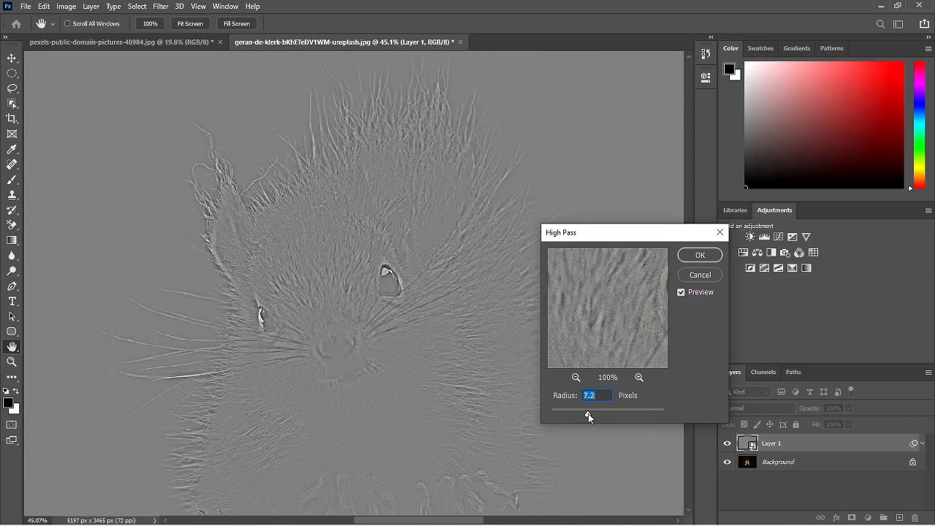
left_click_drag(588, 414, 591, 416)
left_click_drag(607, 413, 613, 413)
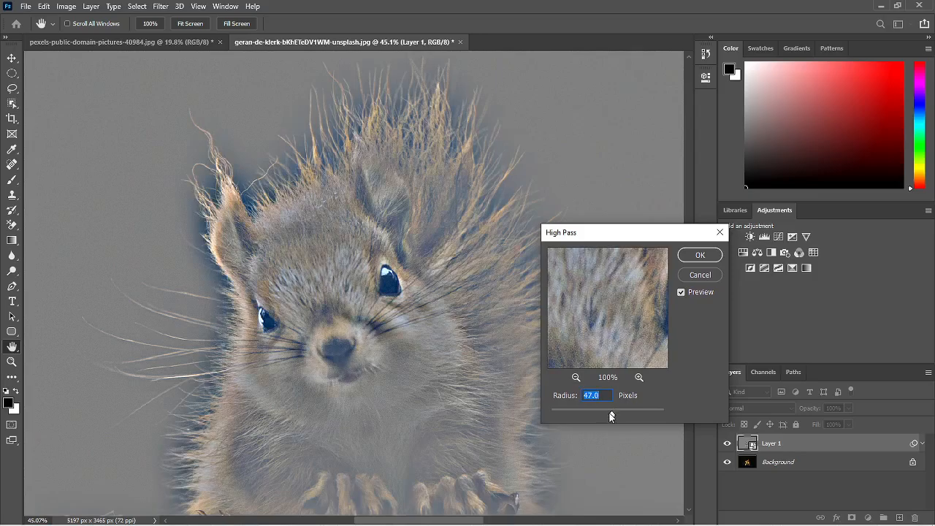
left_click_drag(589, 416, 589, 416)
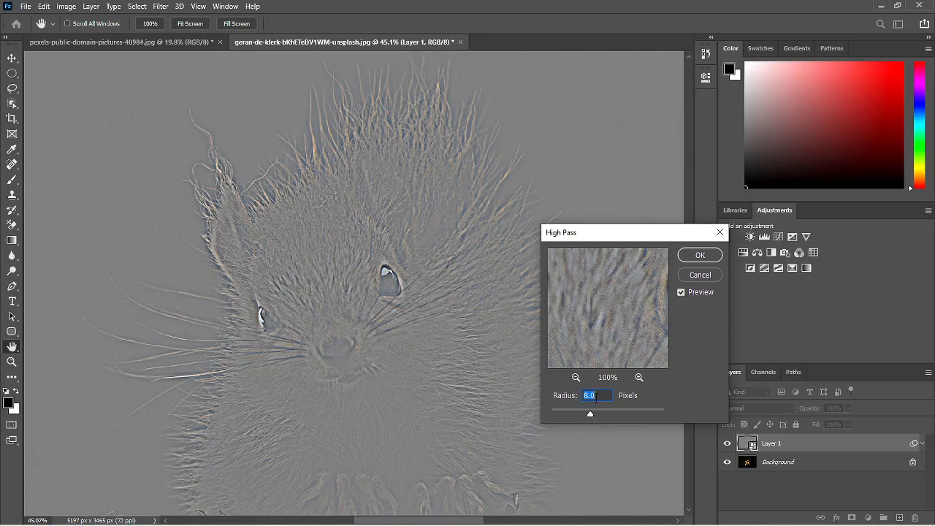
type("10")
left_click(699, 254)
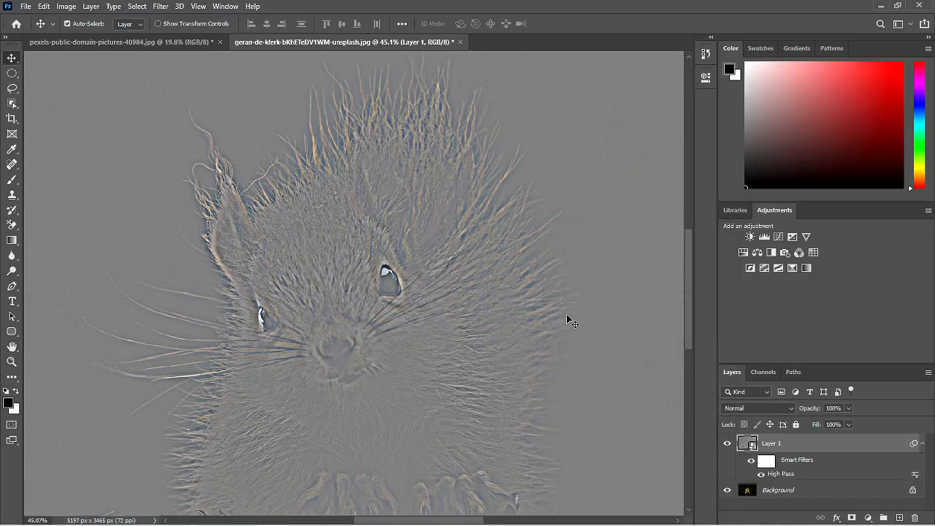
Step: Set the High Pass layer's blend mode to Hard Light and compare the squirrel with and without the sharpening
left_click(741, 408)
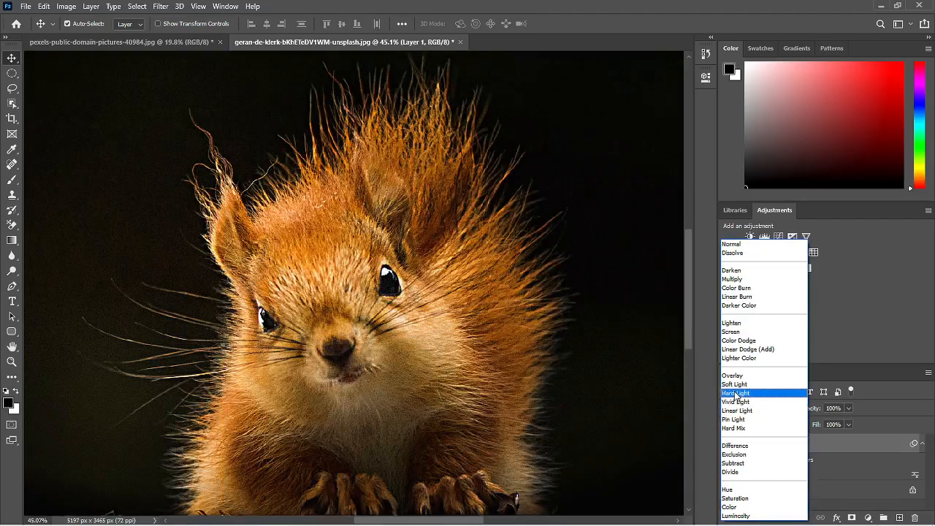
left_click(736, 393)
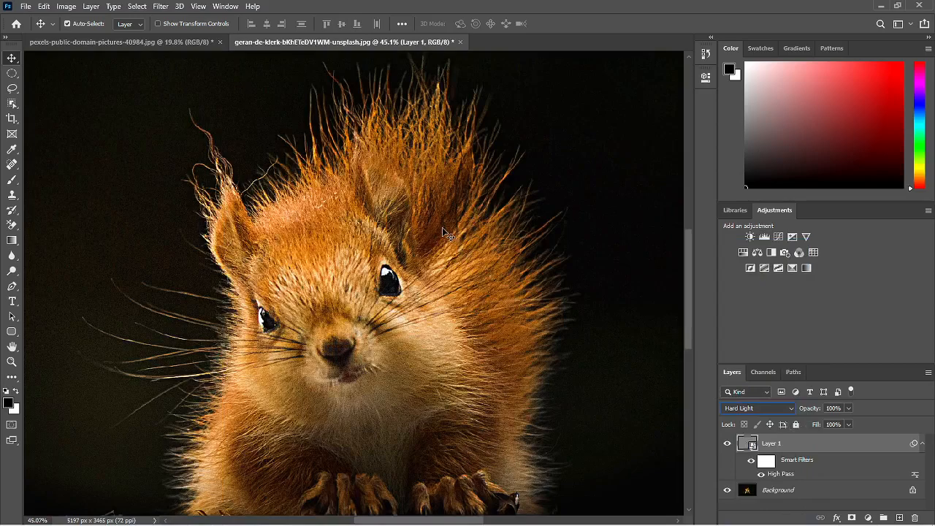
mouse_move(432, 217)
left_mouse_down()
mouse_move(433, 249)
mouse_move(429, 233)
left_mouse_up()
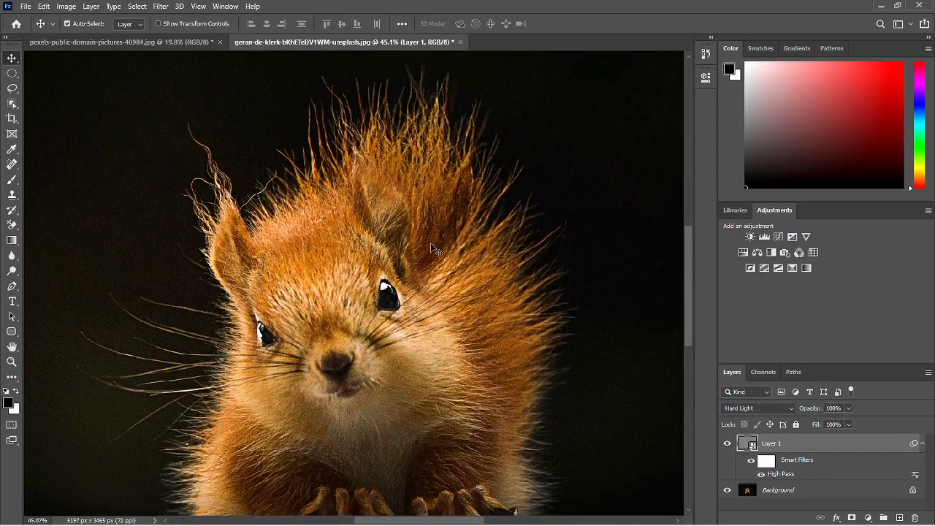
left_click(727, 490, "alt")
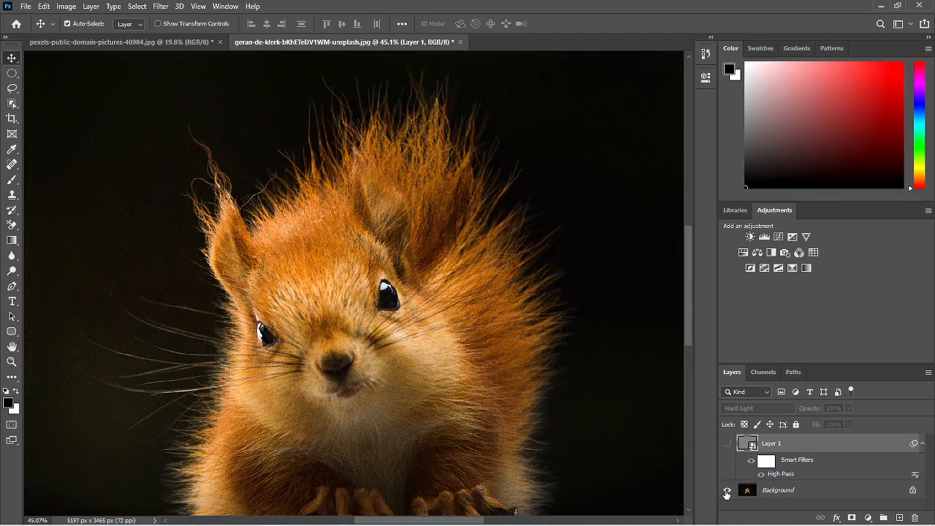
left_click(727, 493, "alt")
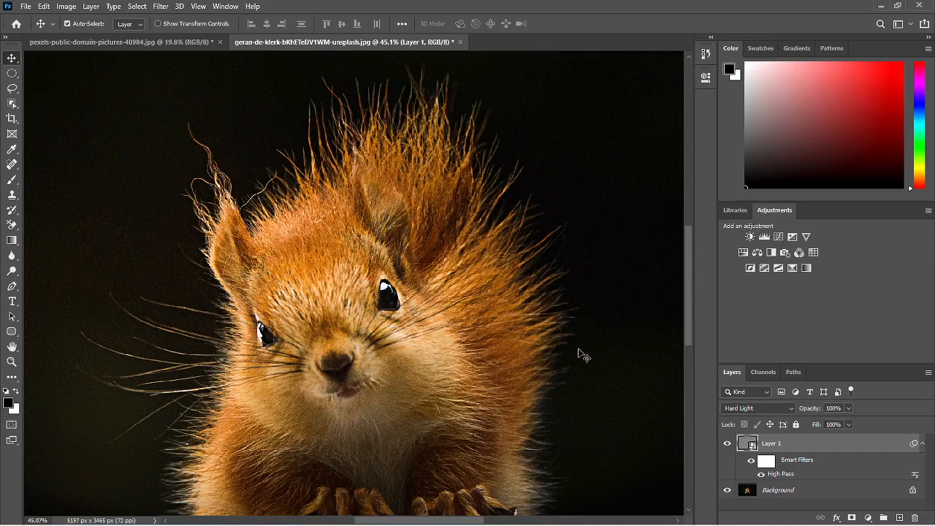
Step: Preview other blend modes but keep Hard Light, and try 60% layer opacity before restoring 100%
left_click(734, 407)
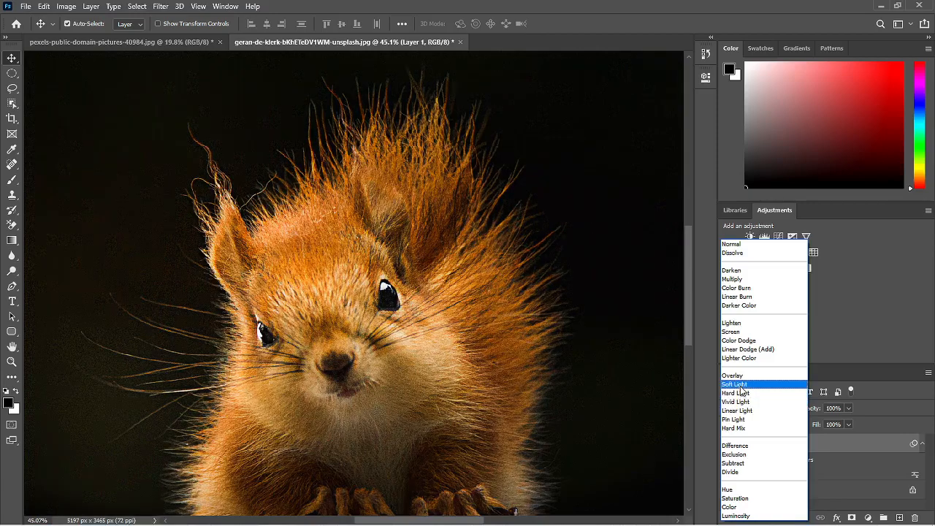
left_click(742, 393)
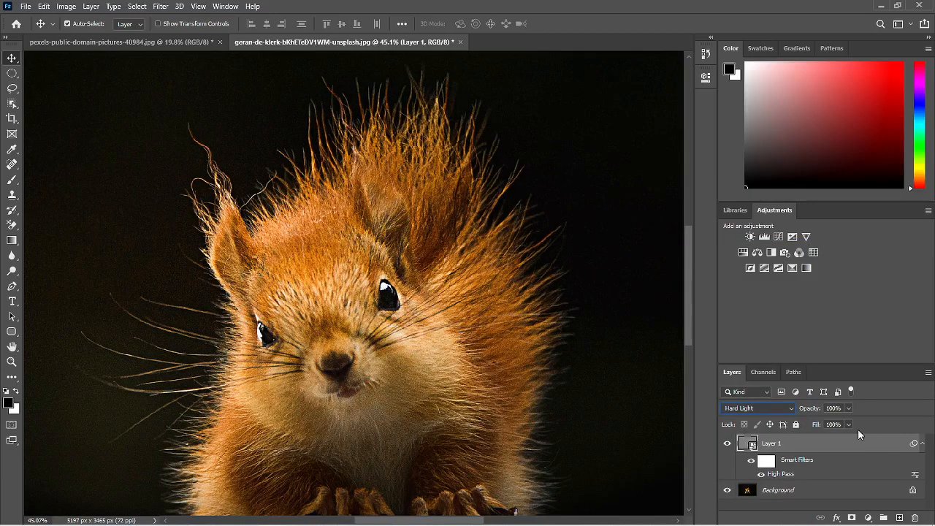
left_click(834, 409)
type("60")
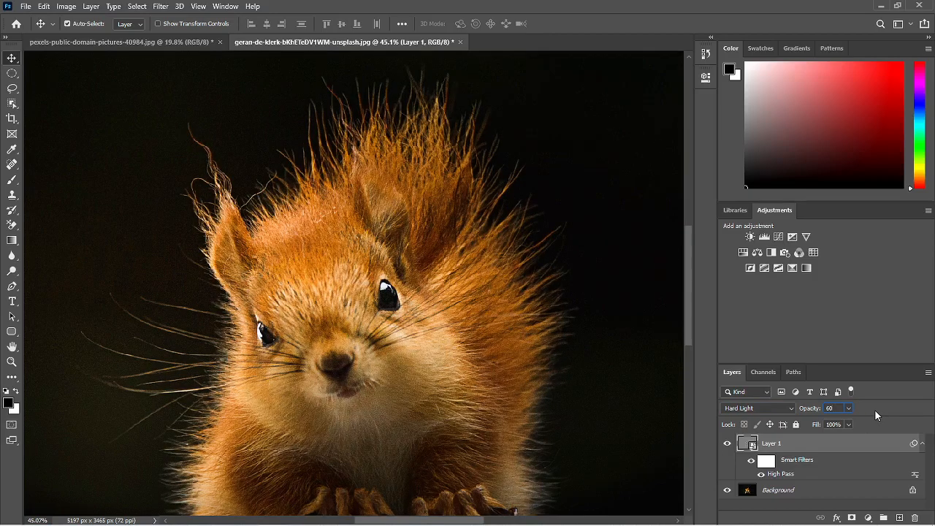
key("BackSpace")
key("BackSpace")
type("100")
key("Return")
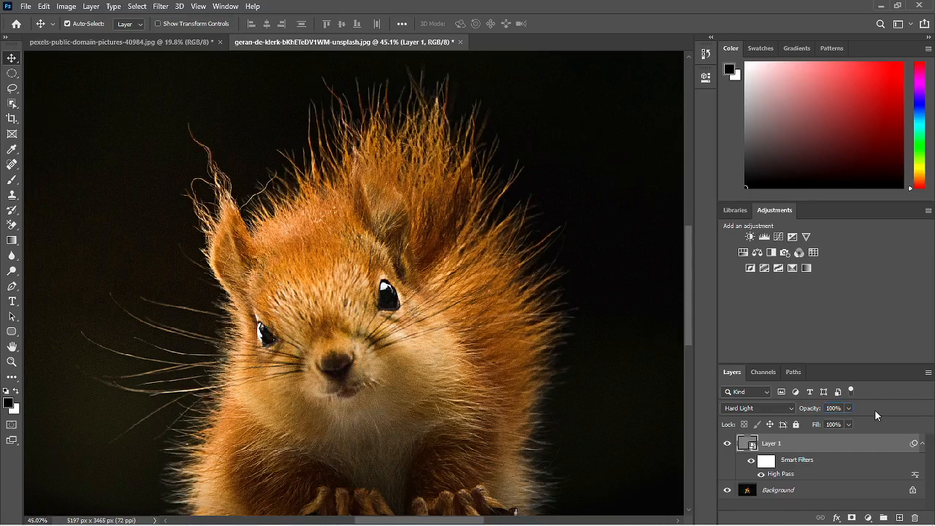
Step: Reopen the High Pass smart filter, test a much larger radius, and set the radius to 6 pixels
double_click(779, 475)
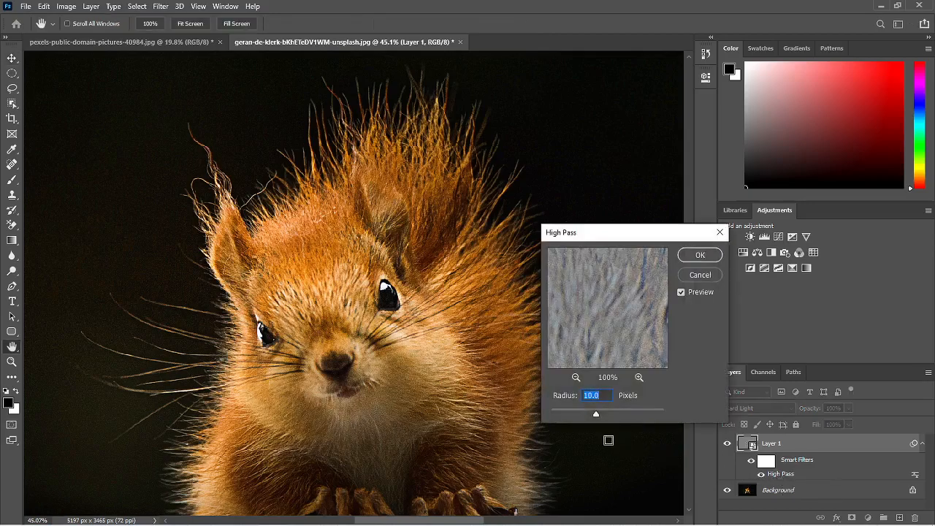
left_click_drag(597, 417, 627, 414)
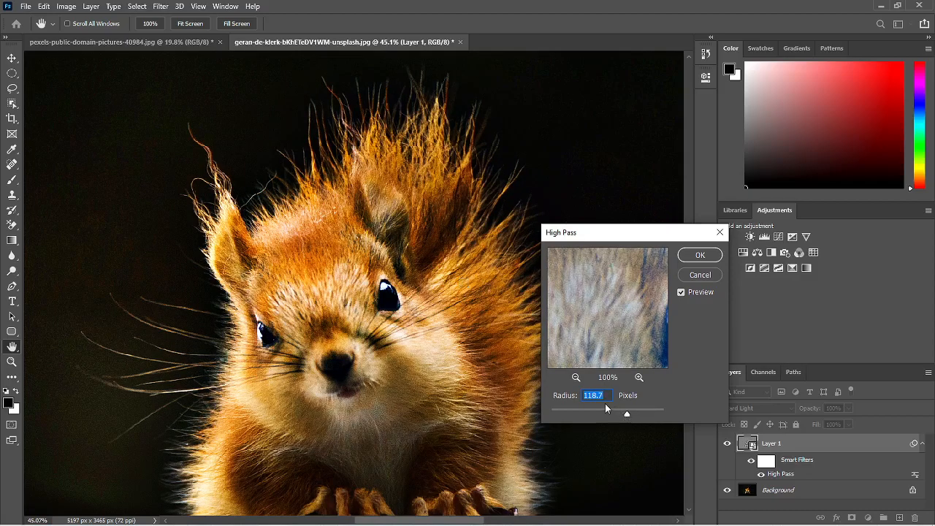
type("6")
key("Return")
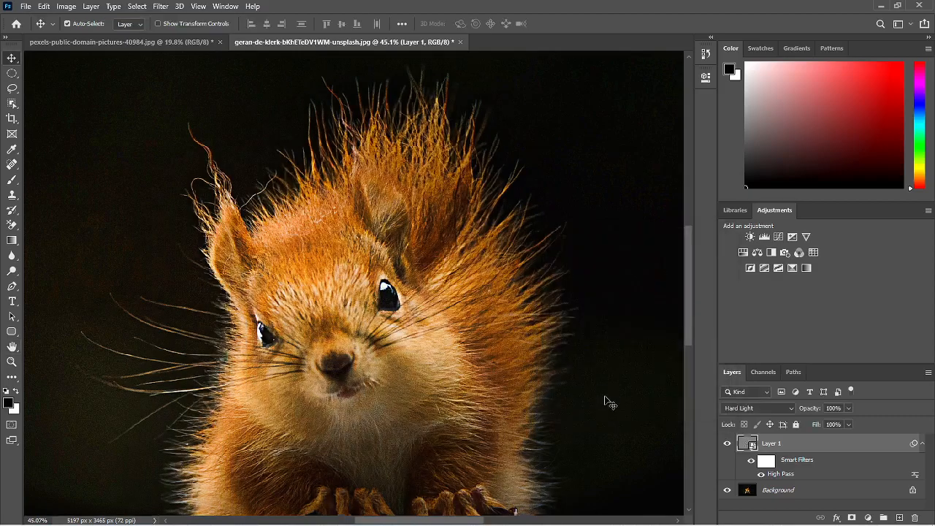
scroll(501, 338, "down", 2)
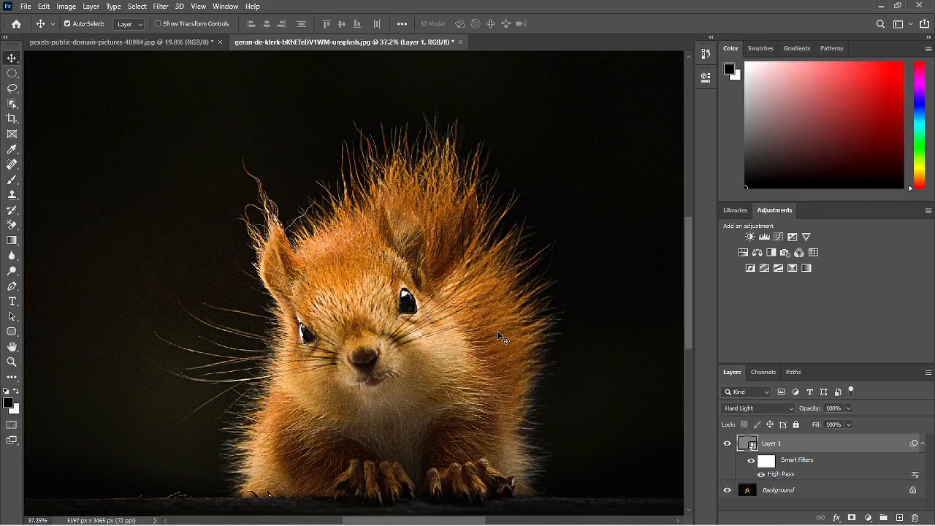
Step: Switch to the parrot image and duplicate its Background layer
left_click(117, 41)
scroll(385, 241, "up", 2)
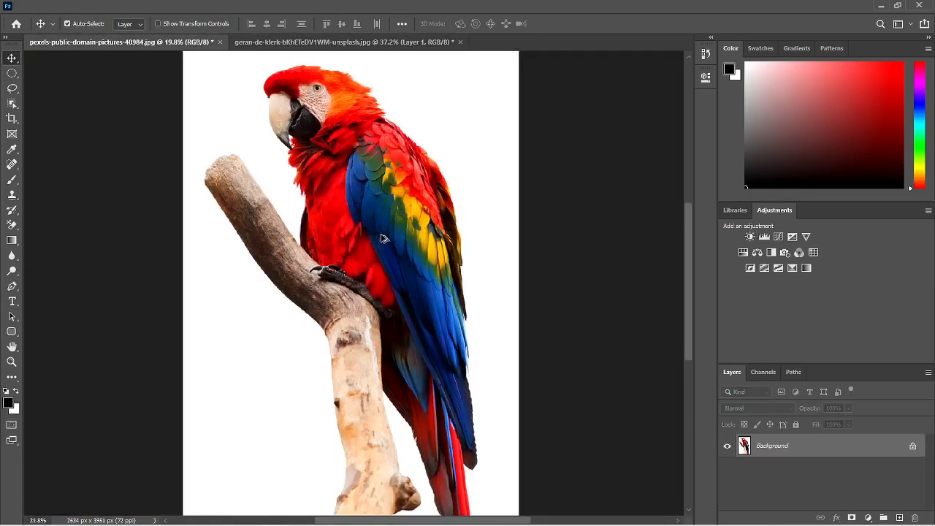
scroll(362, 263, "up", 2)
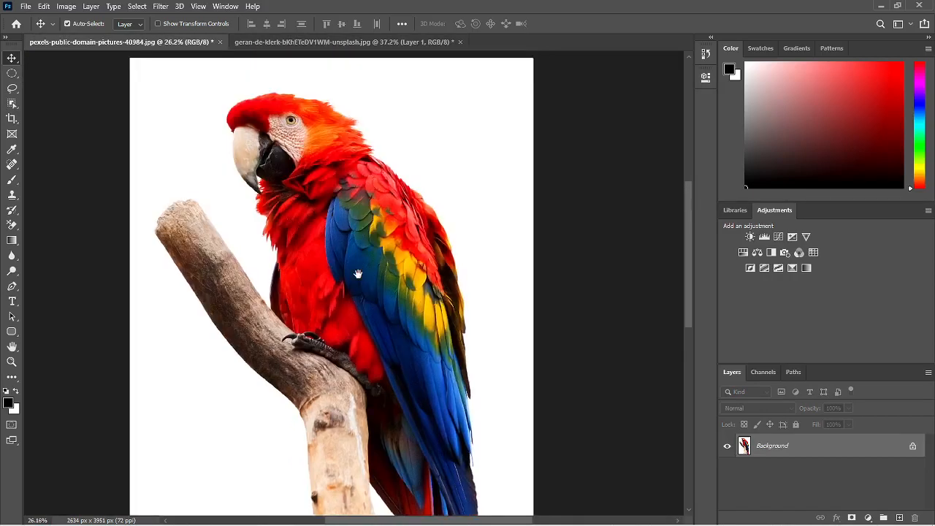
scroll(337, 211, "up", 2)
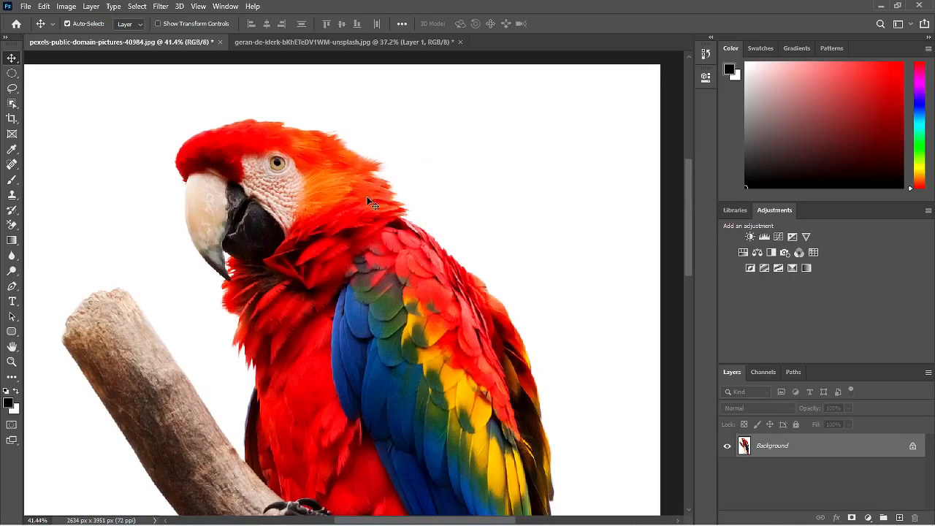
key("ctrl+j")
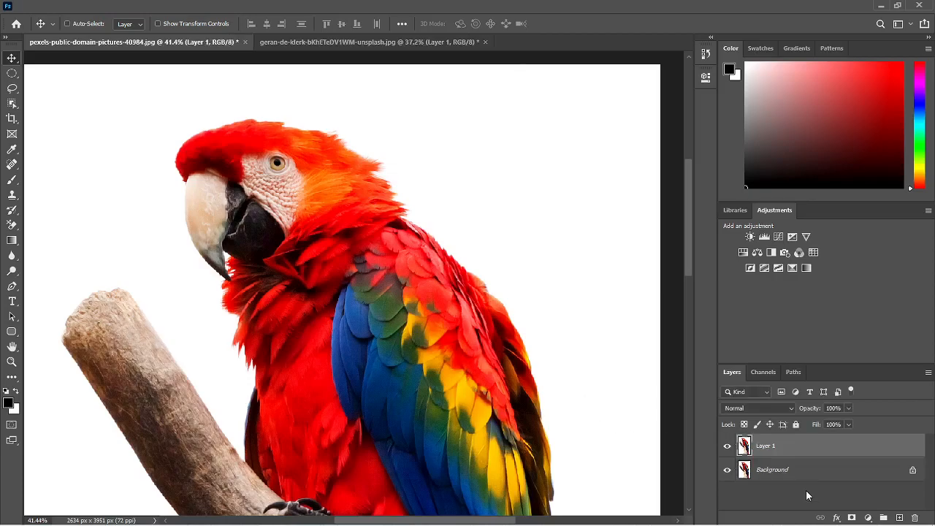
right_click(817, 453)
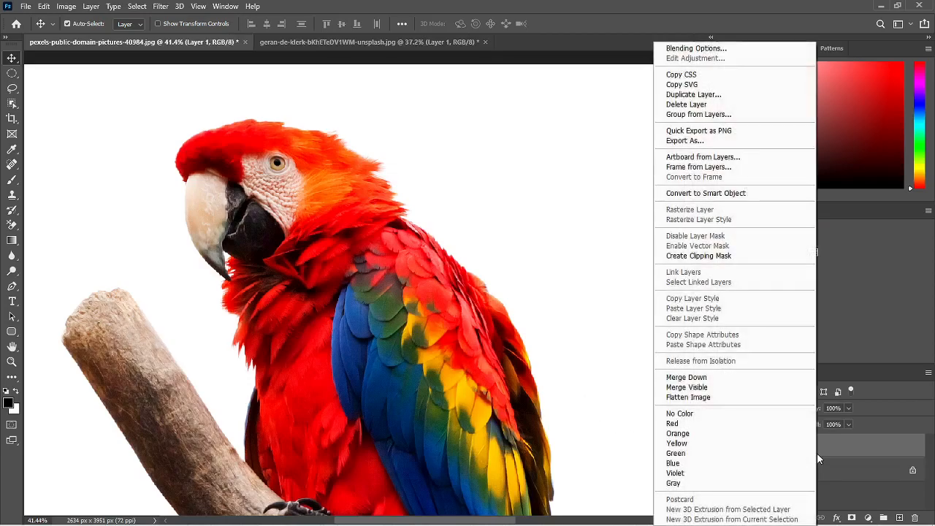
left_click(626, 407)
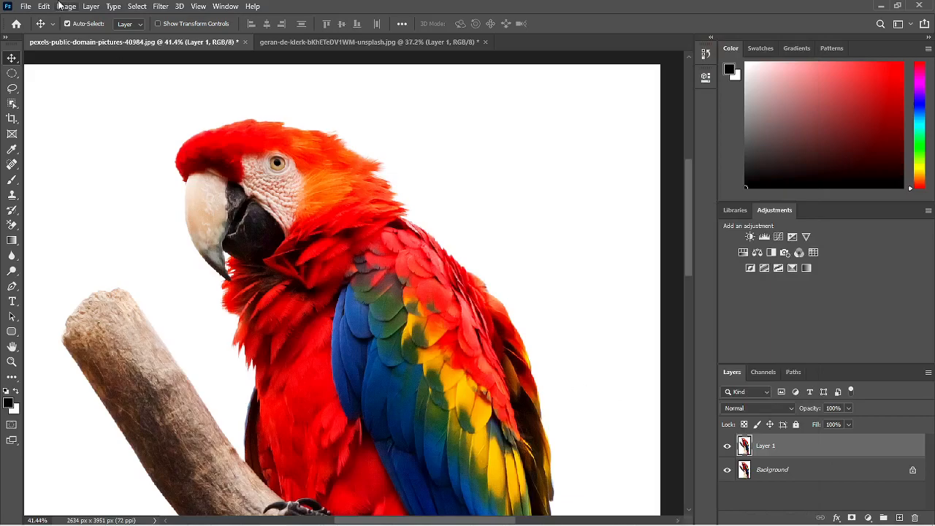
Step: Apply a High Pass filter to the duplicated parrot layer, adjusting the radius to bring out the feather edges
left_click(161, 6)
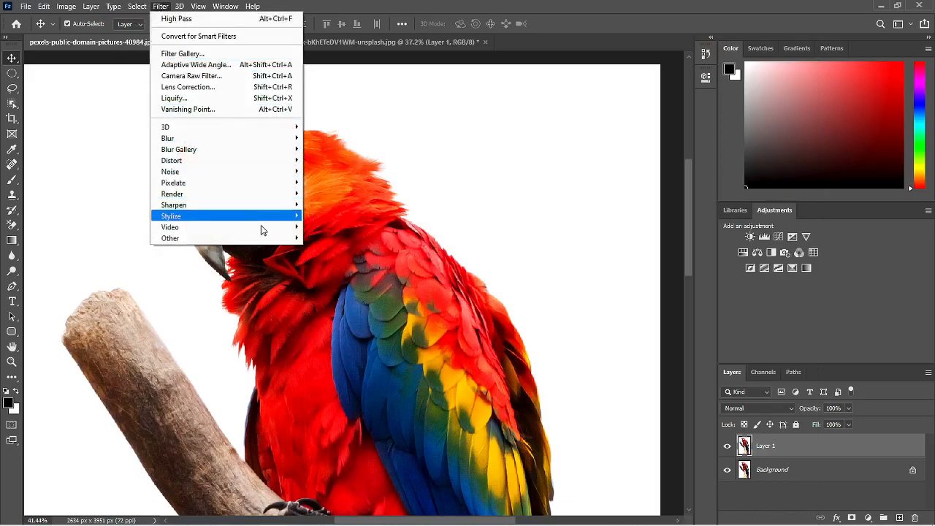
mouse_move(266, 240)
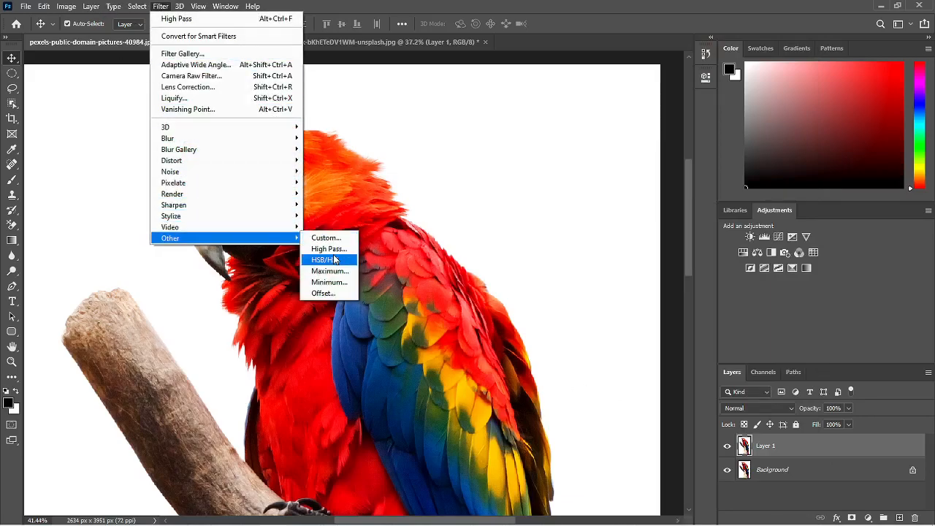
left_click(325, 248)
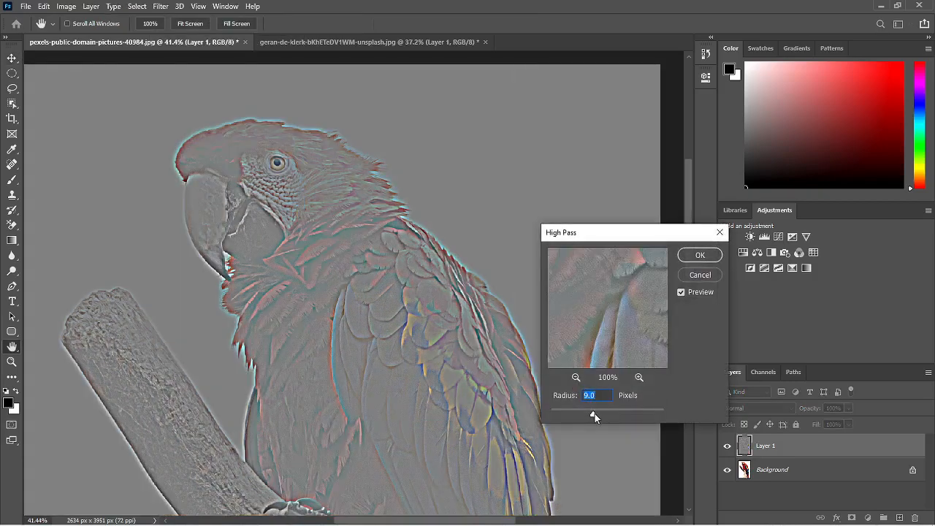
mouse_move(594, 414)
left_mouse_down()
mouse_move(606, 415)
mouse_move(591, 415)
left_mouse_up()
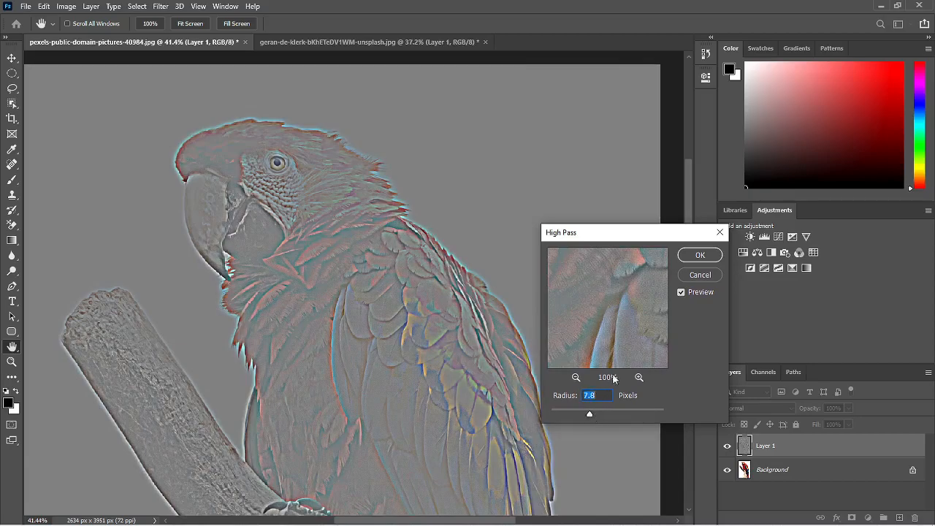
left_click(711, 257)
Step: Set the parrot High Pass layer's blend mode to Hard Light and inspect the sharpened head up close
left_click(794, 411)
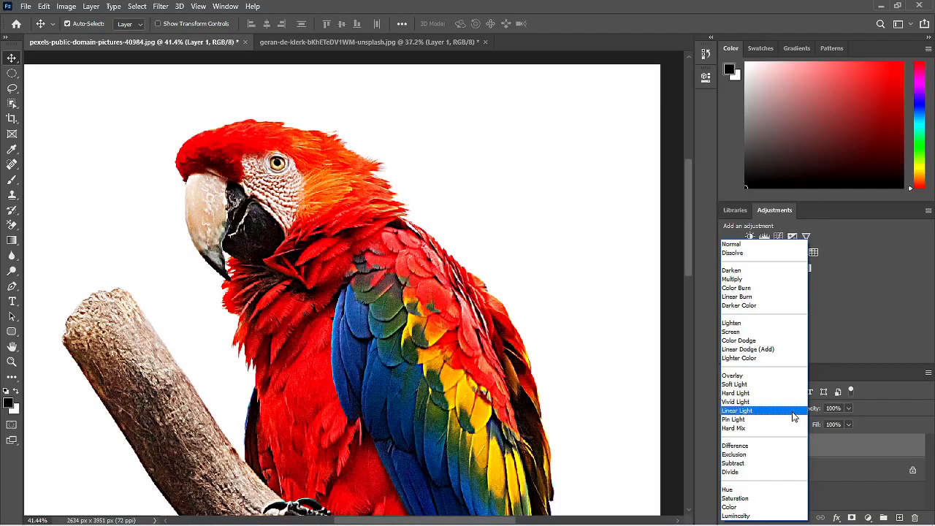
left_click(773, 395)
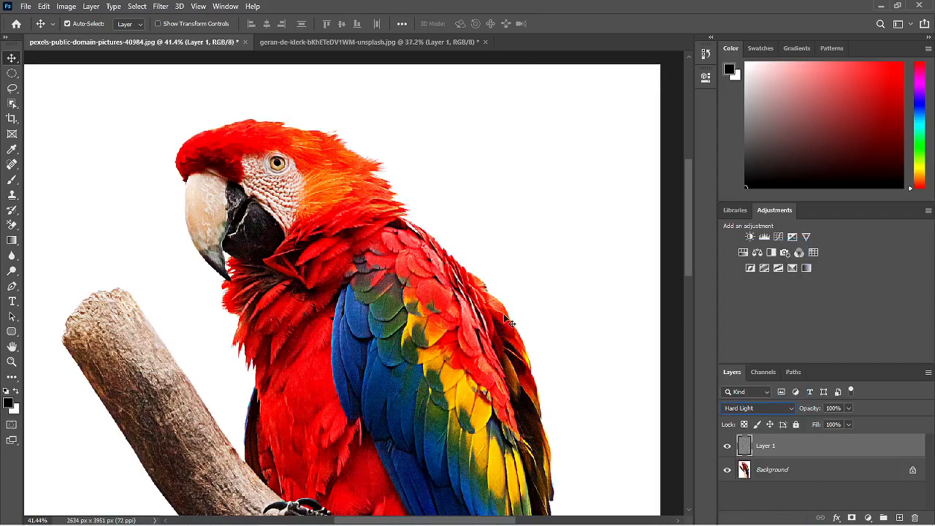
scroll(323, 198, "up", 3)
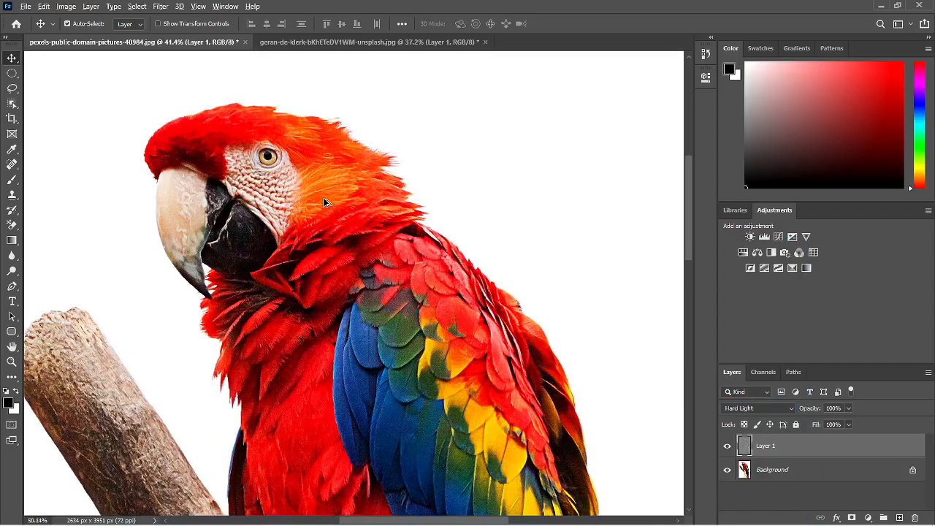
Step: Inspect the parrot's head and wing feathers up close, comparing them with the High Pass layer hidden and shown
left_click_drag(323, 198, 351, 238)
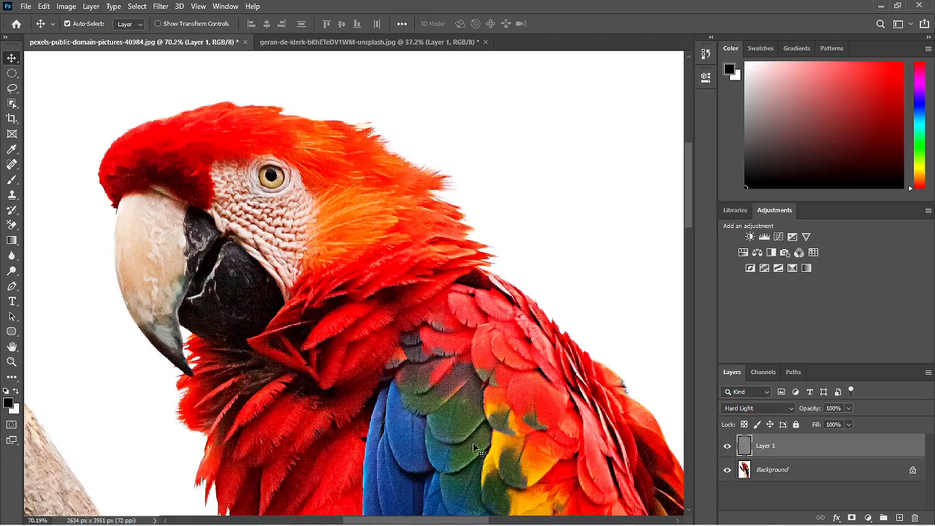
scroll(520, 462, "down", 2)
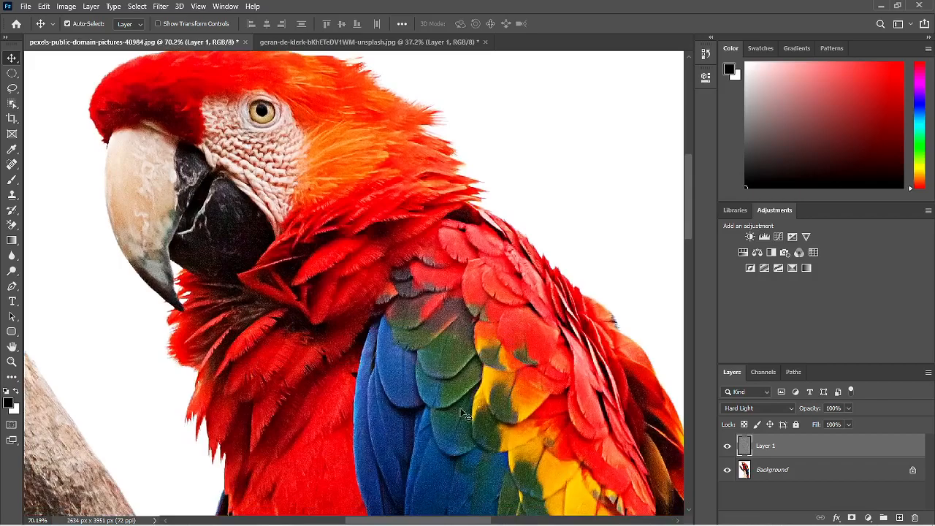
left_click_drag(477, 326, 488, 364)
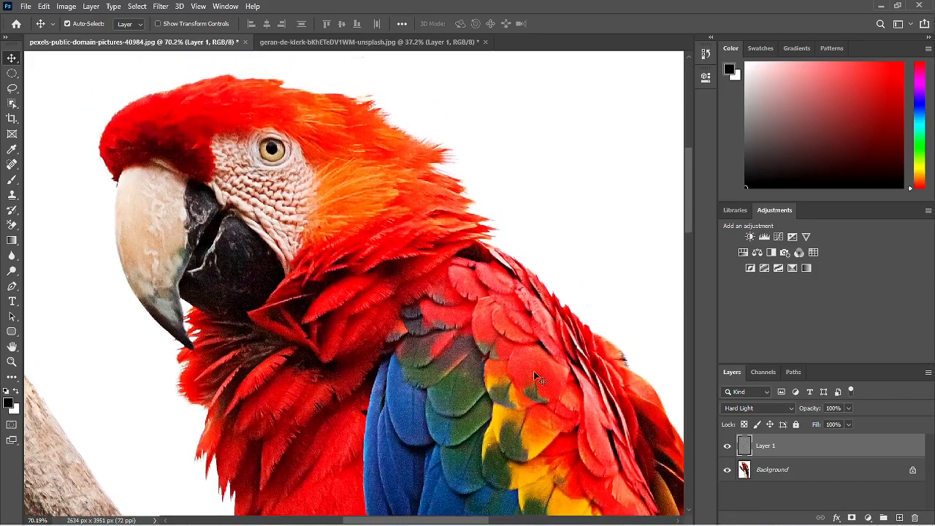
left_click(727, 448)
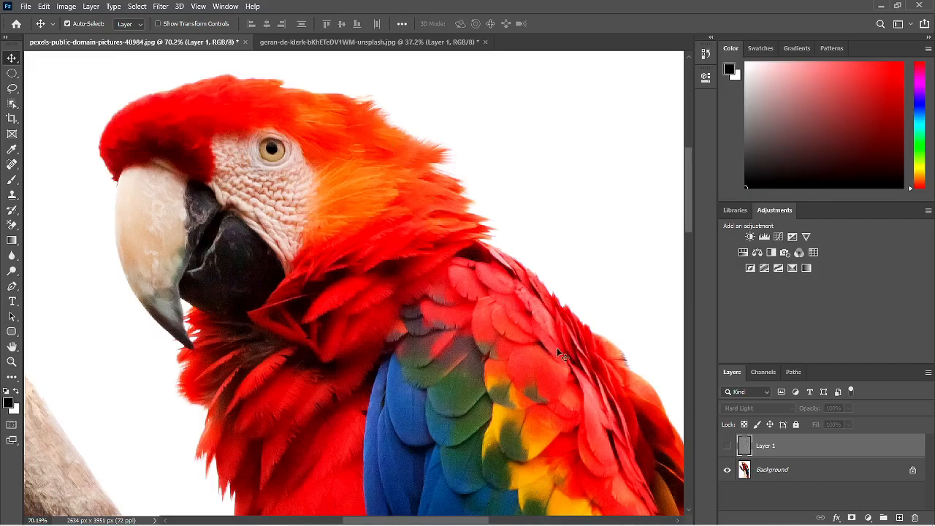
left_click(728, 445)
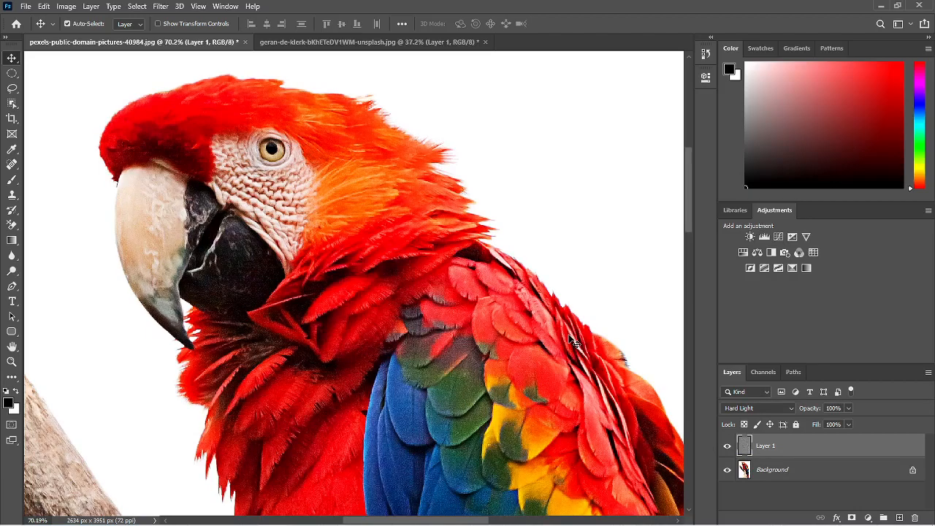
Step: Add an inverted black layer mask to the High Pass layer and brush white over the parrot's head and body to limit the sharpening
key("ctrl+0")
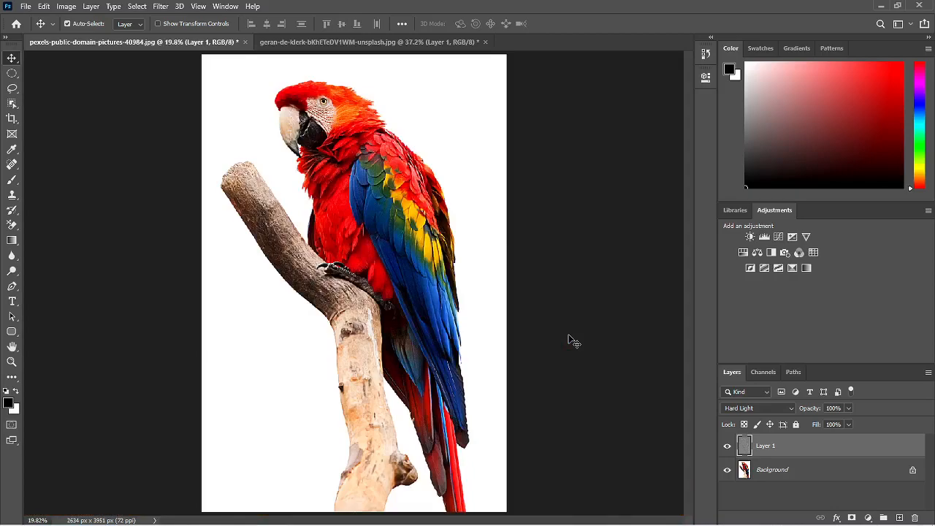
left_click(852, 517)
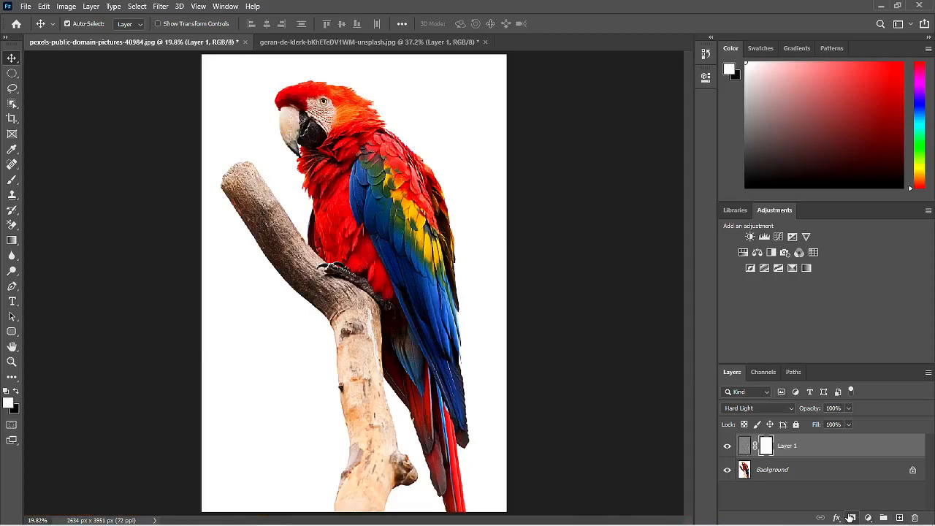
key("ctrl+i")
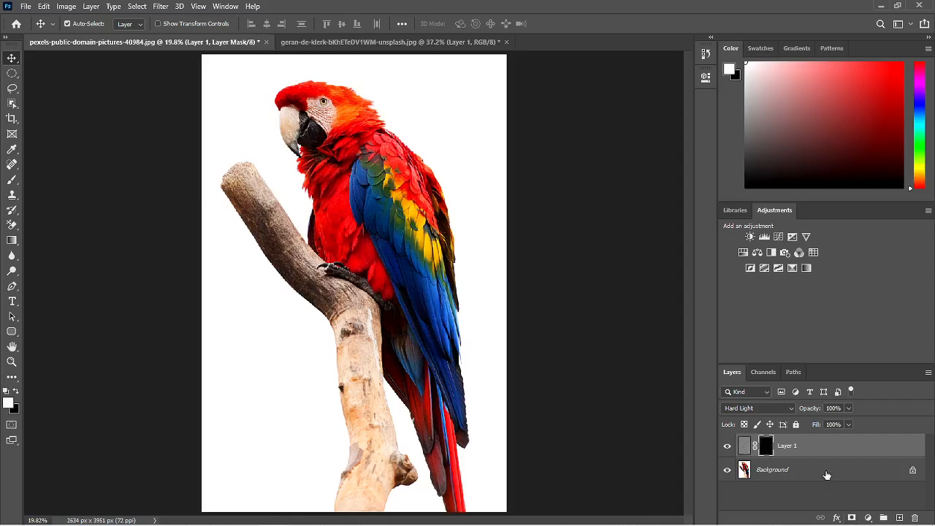
key("b")
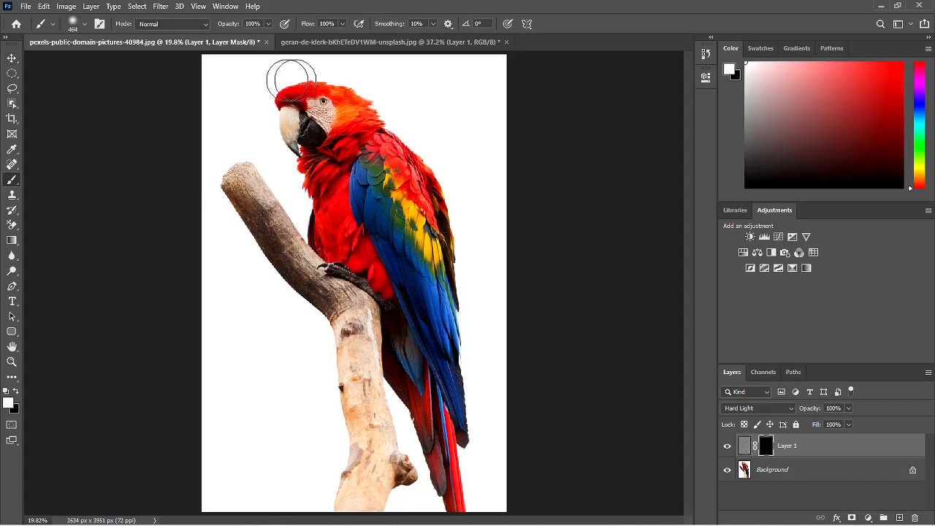
mouse_move(314, 105)
left_mouse_down()
mouse_move(349, 144)
mouse_move(333, 127)
mouse_move(321, 178)
mouse_move(313, 160)
mouse_move(329, 229)
mouse_move(370, 238)
mouse_move(378, 146)
mouse_move(358, 104)
mouse_move(426, 198)
mouse_move(438, 264)
mouse_move(428, 213)
mouse_move(379, 161)
mouse_move(372, 198)
mouse_move(443, 360)
mouse_move(443, 453)
mouse_move(455, 486)
mouse_move(446, 441)
mouse_move(392, 325)
mouse_move(375, 242)
mouse_move(323, 174)
mouse_move(299, 110)
mouse_move(312, 93)
mouse_move(361, 113)
mouse_move(432, 208)
mouse_move(448, 312)
mouse_move(426, 209)
mouse_move(362, 122)
mouse_move(327, 103)
mouse_move(291, 101)
mouse_move(309, 156)
mouse_move(314, 110)
mouse_move(332, 131)
mouse_move(325, 124)
mouse_move(371, 233)
mouse_move(373, 223)
mouse_move(349, 172)
mouse_move(393, 316)
left_mouse_up()
Step: Check the masked sharpening on the parrot's head by hiding and showing Layer 1, and return to the full image with the Move tool
scroll(370, 227, "up", 6)
scroll(398, 306, "up", 3)
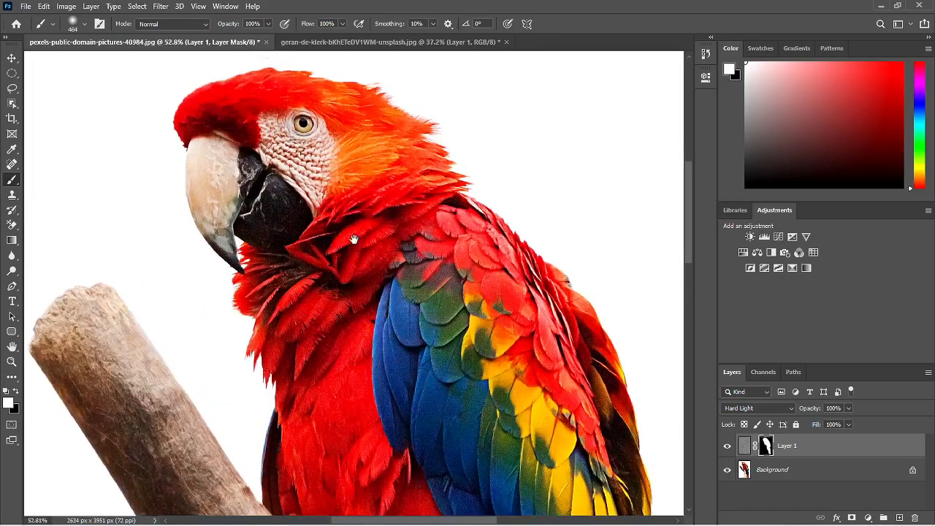
left_click_drag(356, 240, 388, 275)
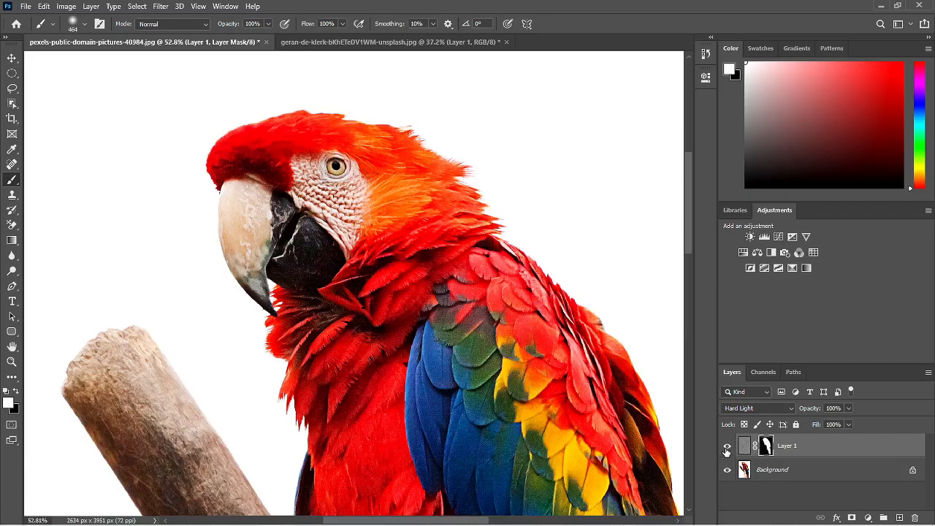
left_click(727, 447)
left_click(727, 447)
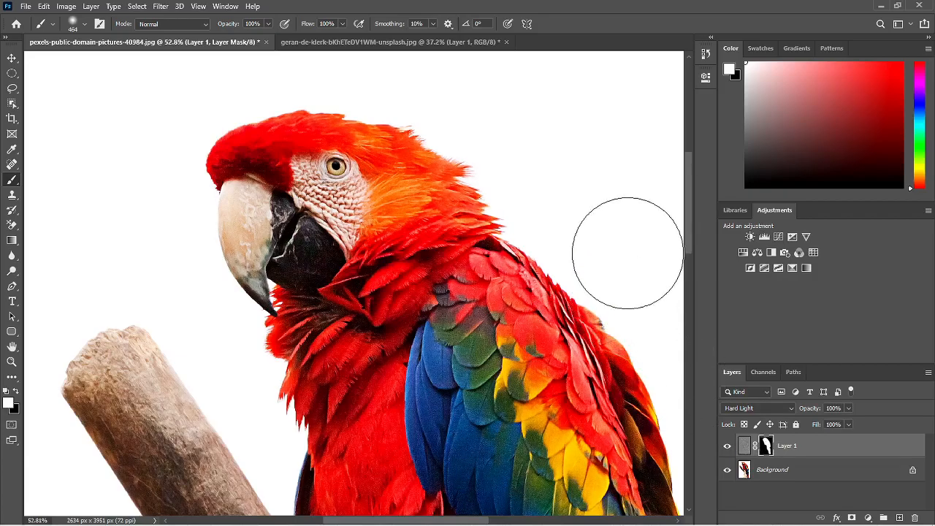
key("v")
key("ctrl+0")
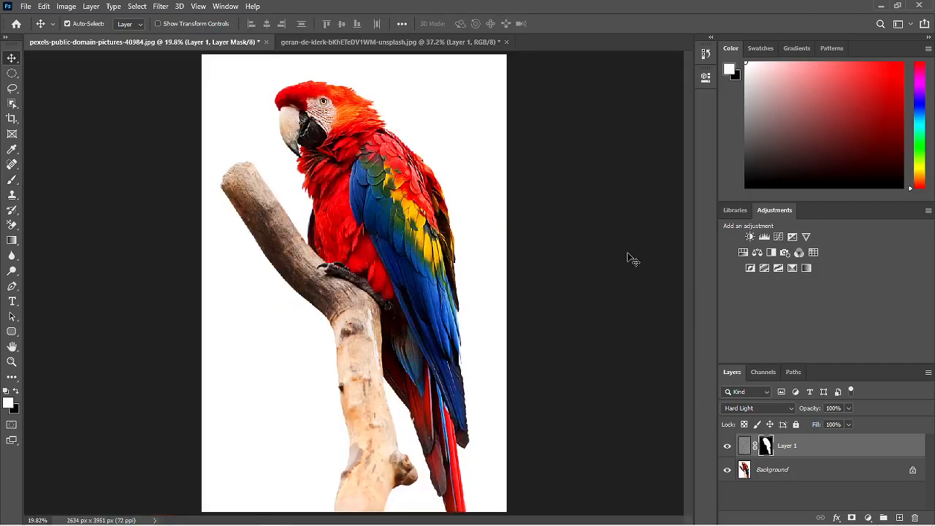